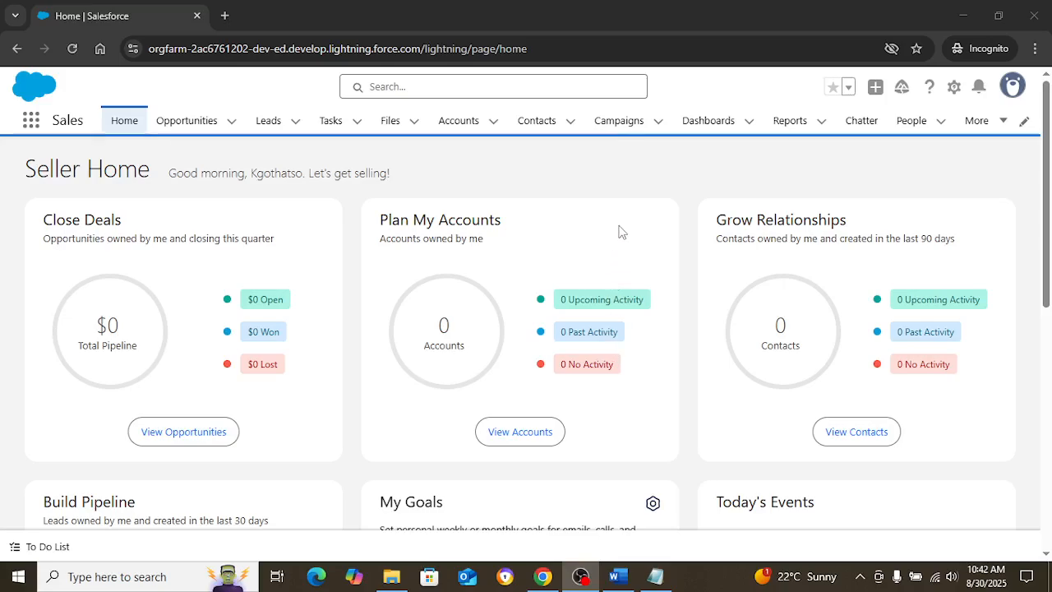
Step: Open the Object Manager in Setup and start creating a custom object from a spreadsheet
{"action": "left_click", "coordinate": [636, 174]}
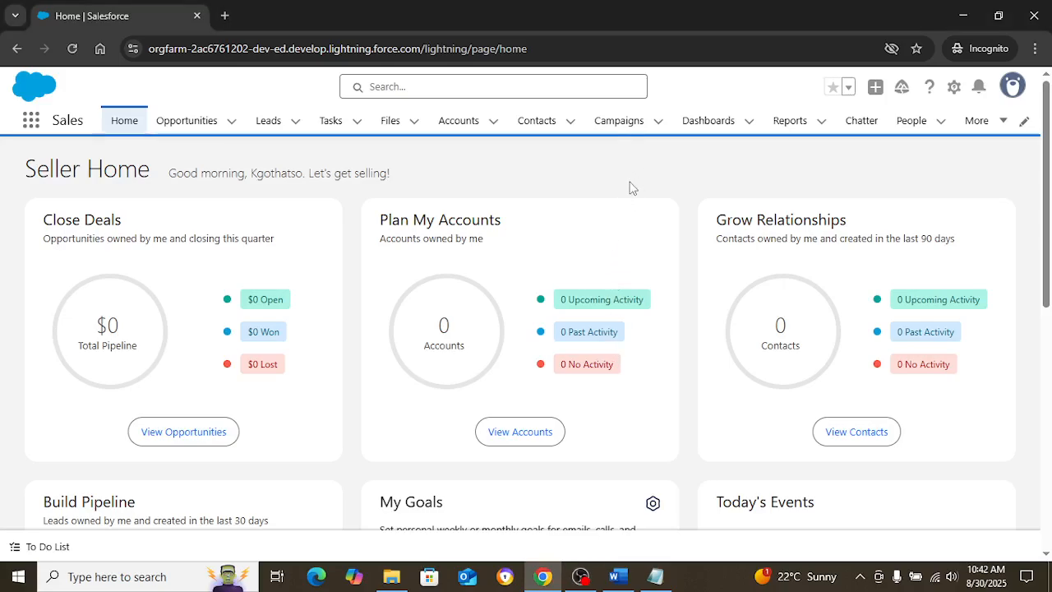
{"action": "left_click", "coordinate": [952, 89]}
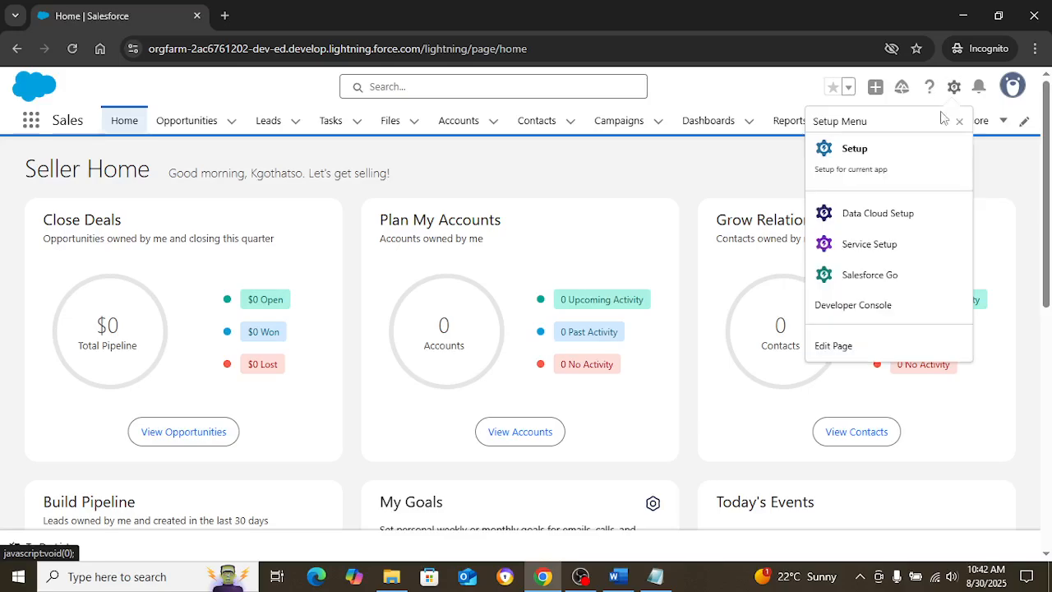
{"action": "left_click", "coordinate": [897, 161]}
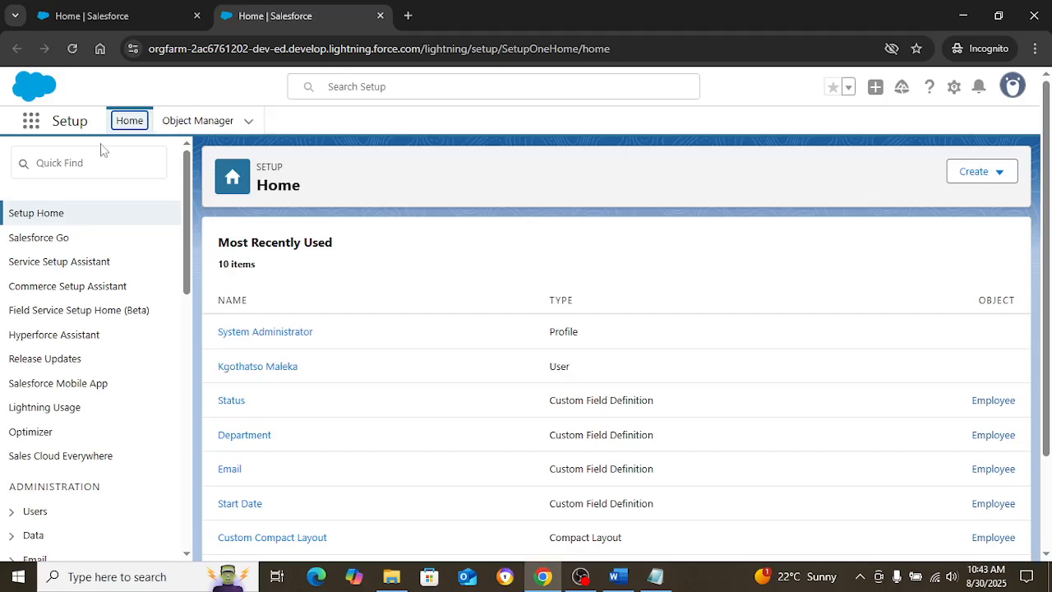
{"action": "left_click", "coordinate": [199, 122]}
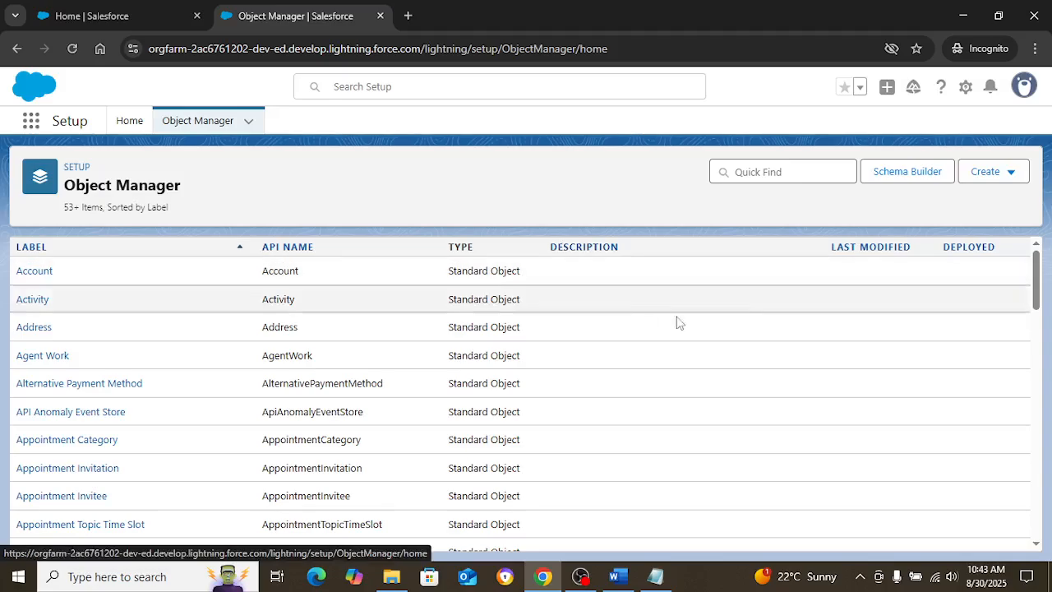
{"action": "left_click", "coordinate": [997, 174]}
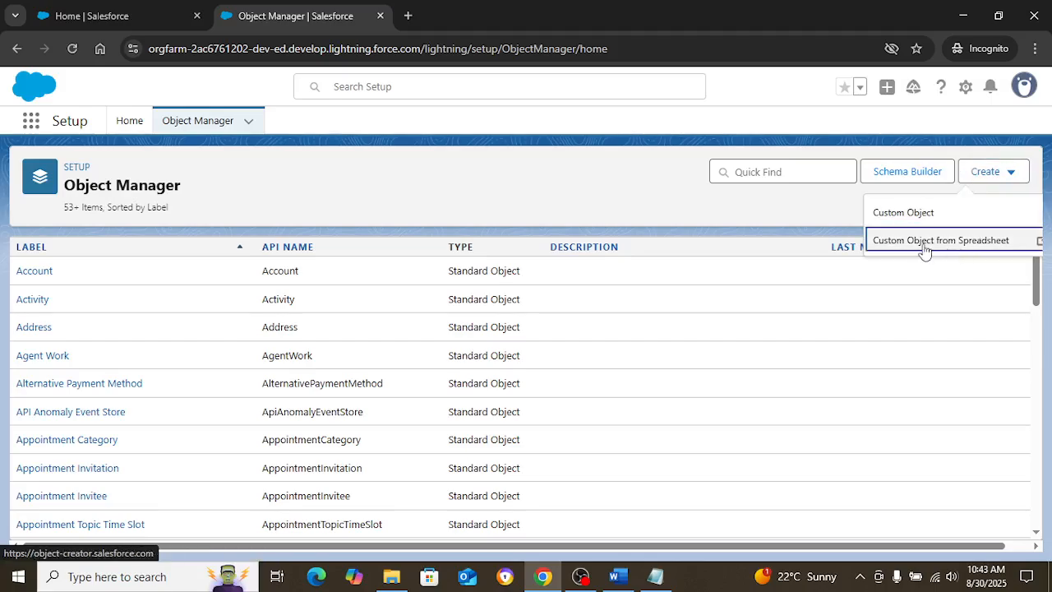
{"action": "left_click", "coordinate": [972, 242]}
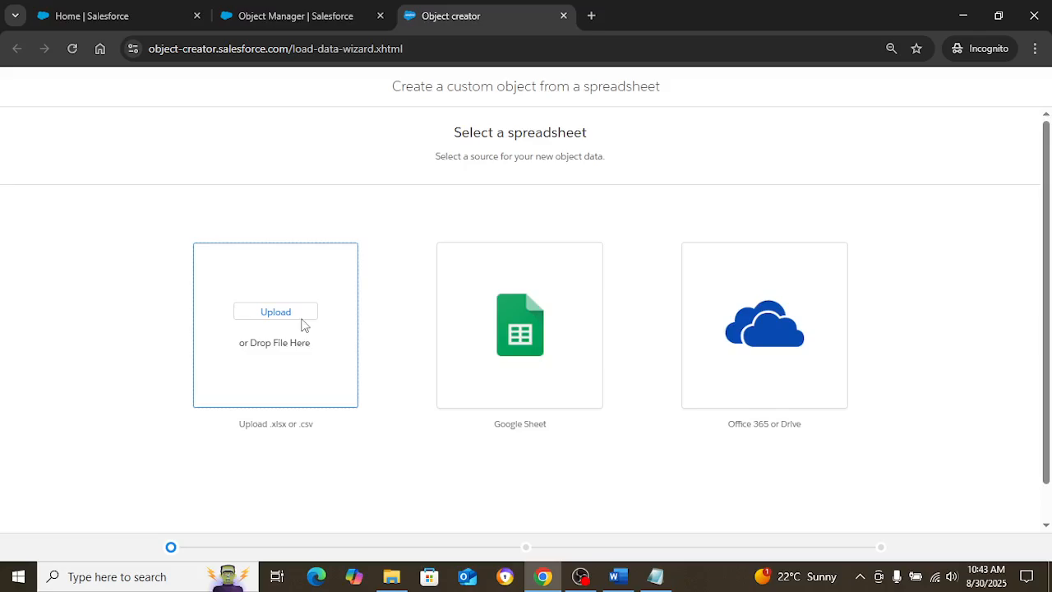
Step: Upload the Student spreadsheet from the Documents folder as the source for the new object
{"action": "left_click", "coordinate": [274, 316]}
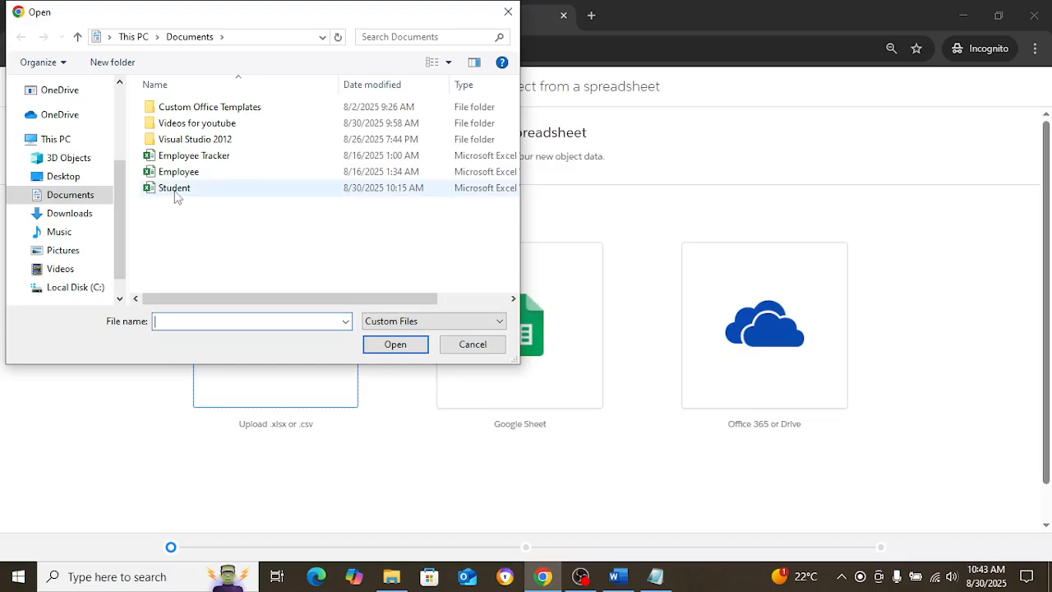
{"action": "left_click", "coordinate": [174, 188]}
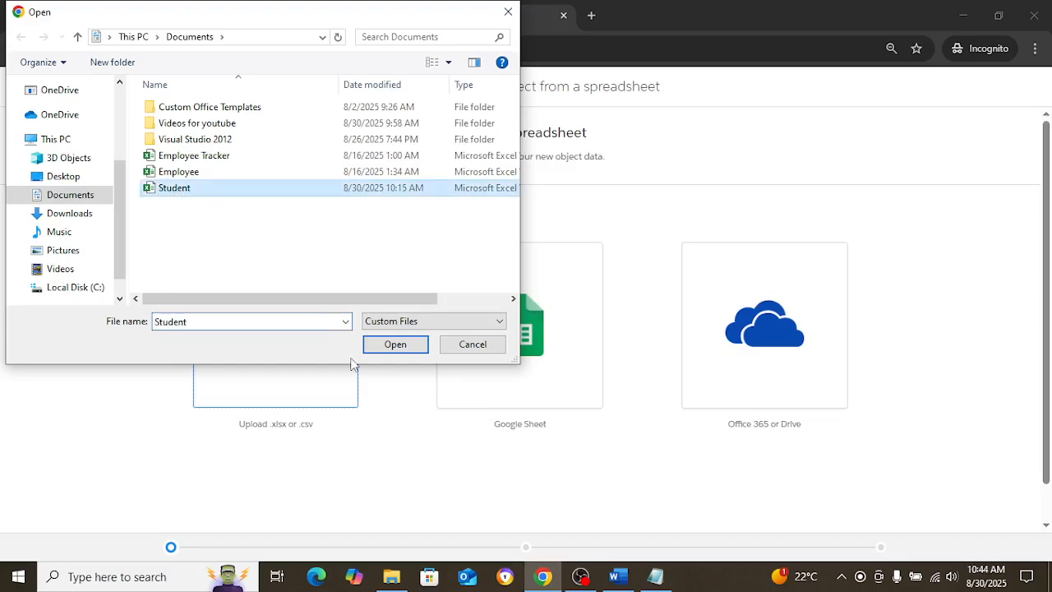
{"action": "left_click", "coordinate": [395, 349]}
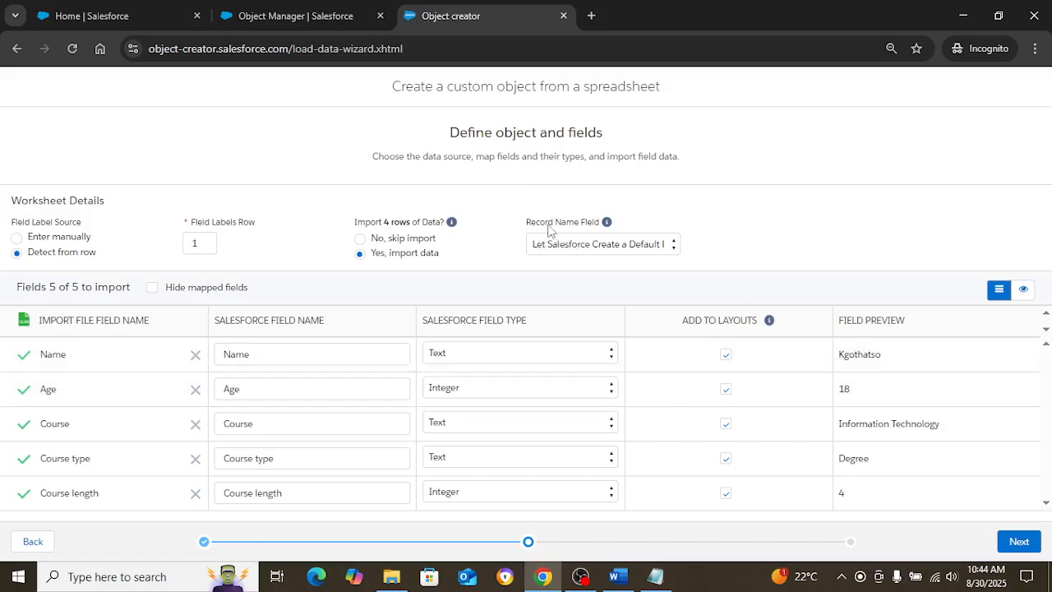
Step: Set the Course type field's Salesforce field type to Picklist and continue to the object properties
{"action": "left_click", "coordinate": [593, 244]}
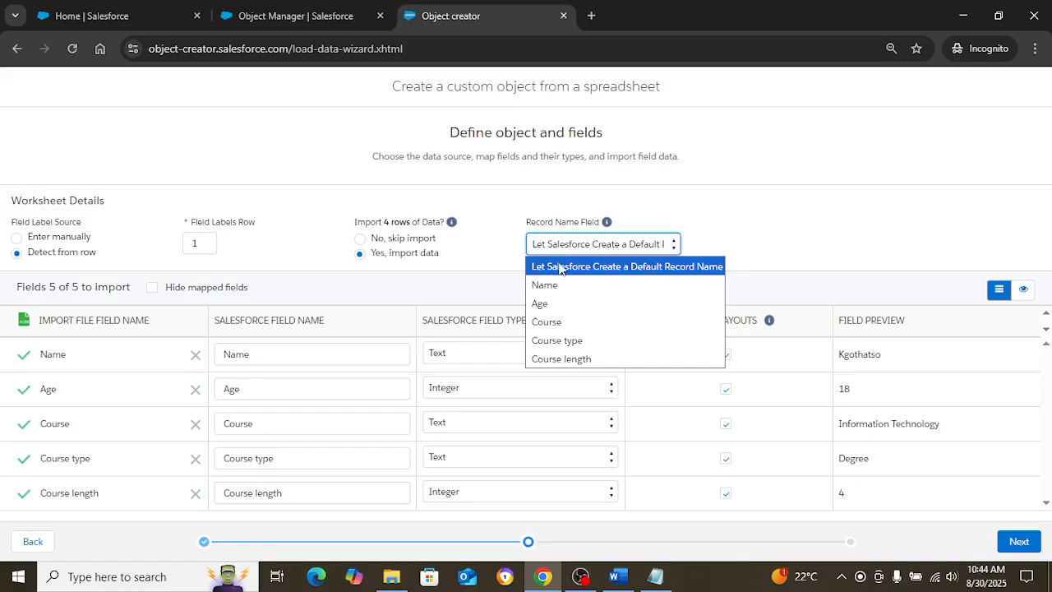
{"action": "left_click", "coordinate": [757, 242]}
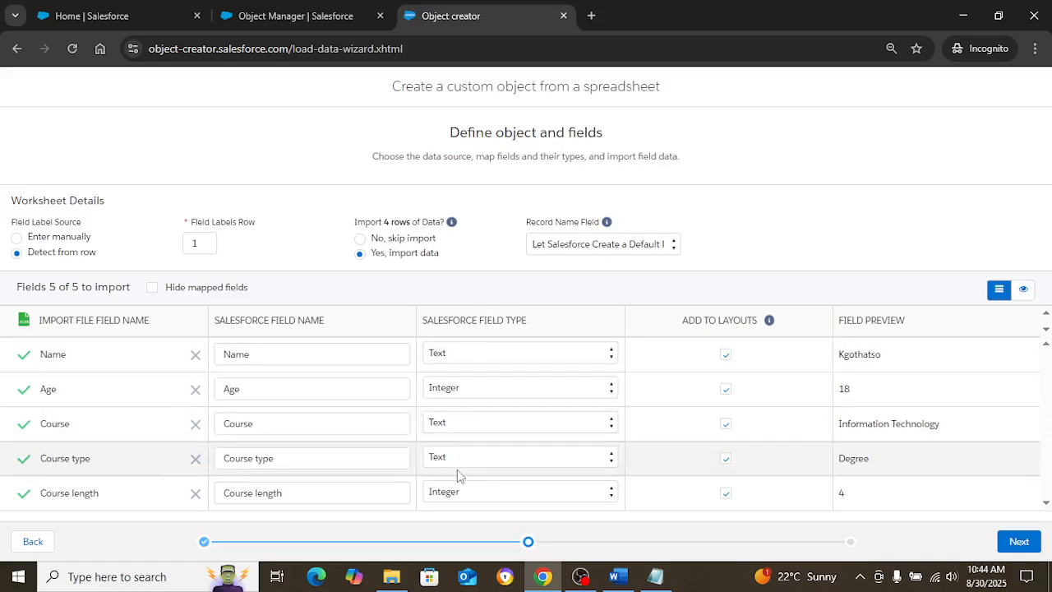
{"action": "left_click", "coordinate": [492, 463]}
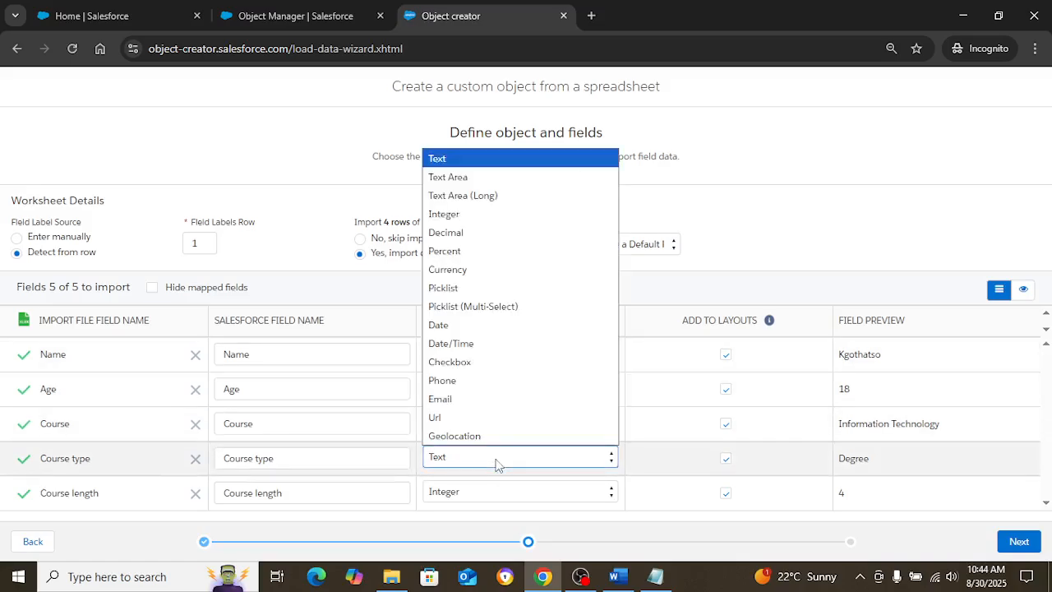
{"action": "left_click", "coordinate": [468, 287]}
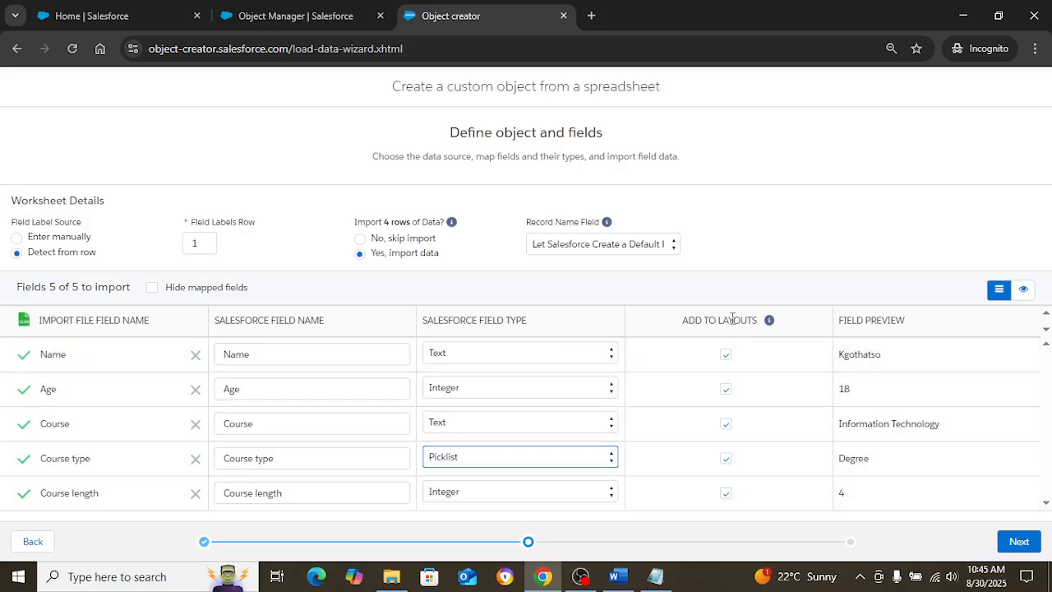
{"action": "left_click_drag", "start_coordinate": [684, 320], "coordinate": [747, 318]}
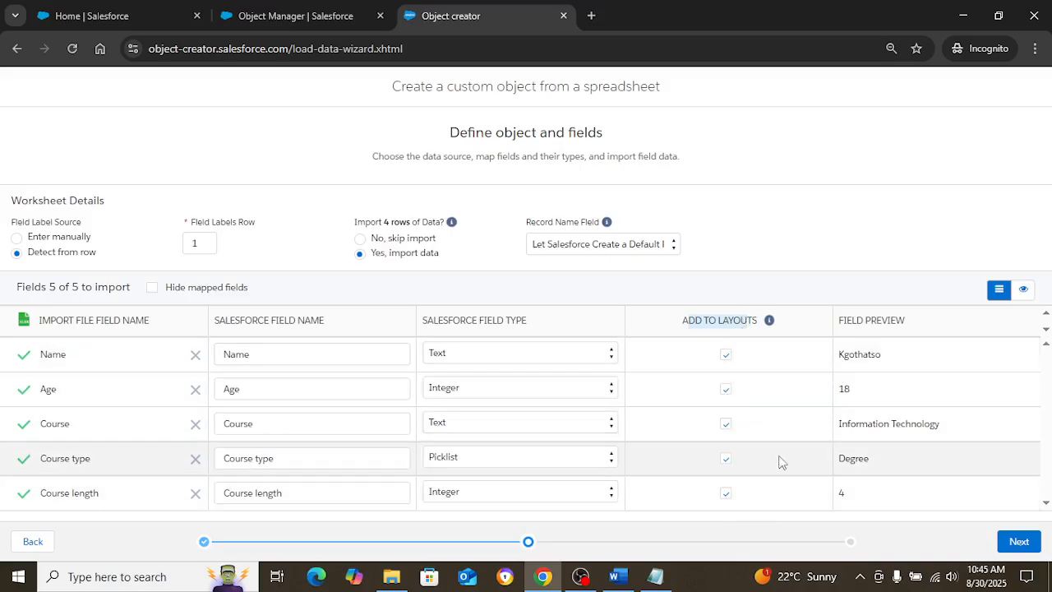
{"action": "left_click", "coordinate": [726, 353]}
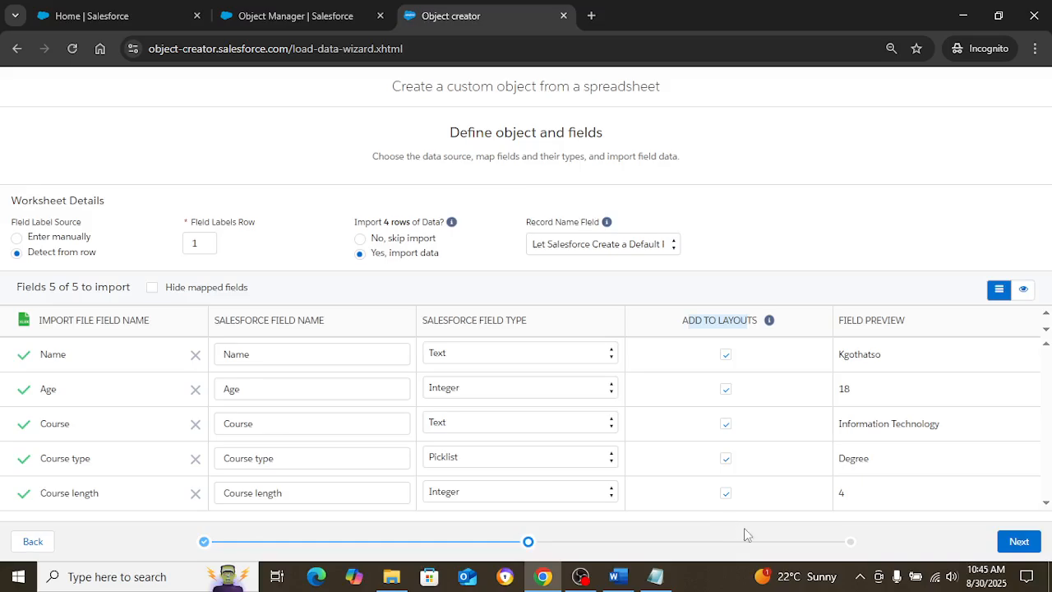
{"action": "left_click", "coordinate": [840, 256]}
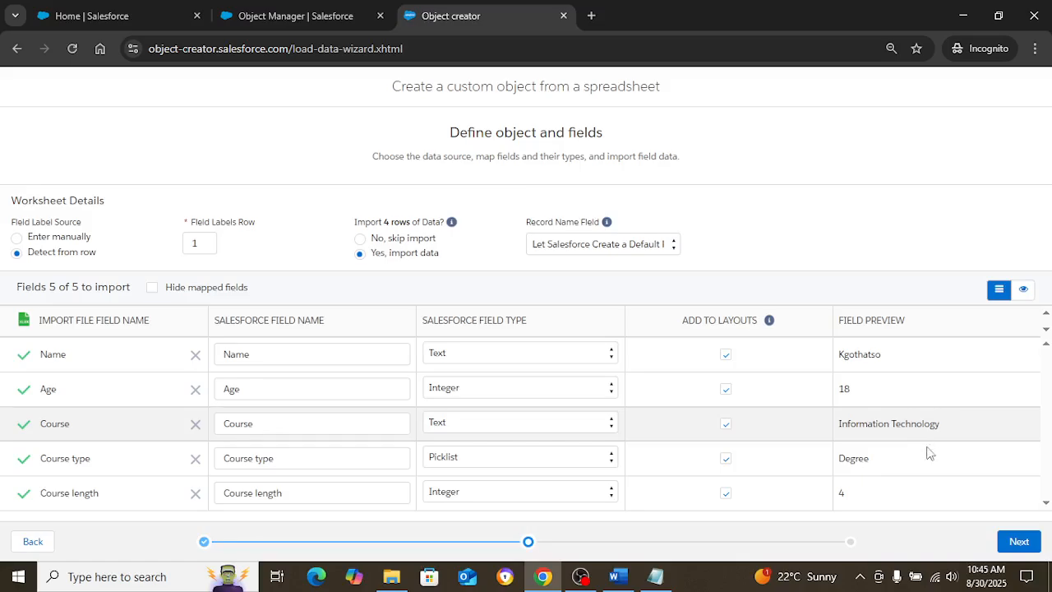
{"action": "left_click", "coordinate": [1017, 542]}
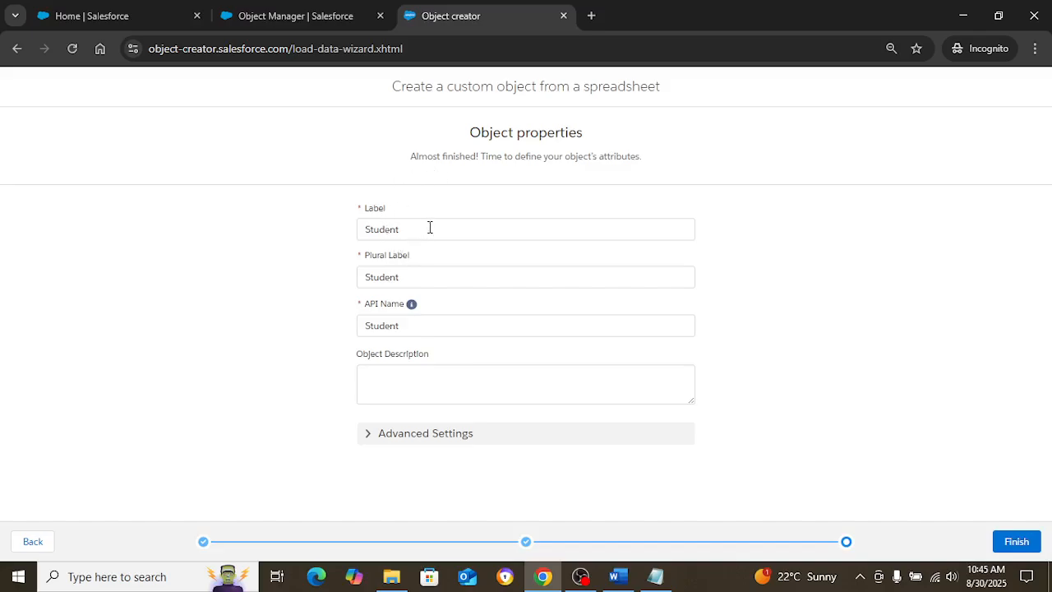
Step: Set the object's plural label to Students and finish creating the object with its imported data
{"action": "left_click", "coordinate": [374, 229]}
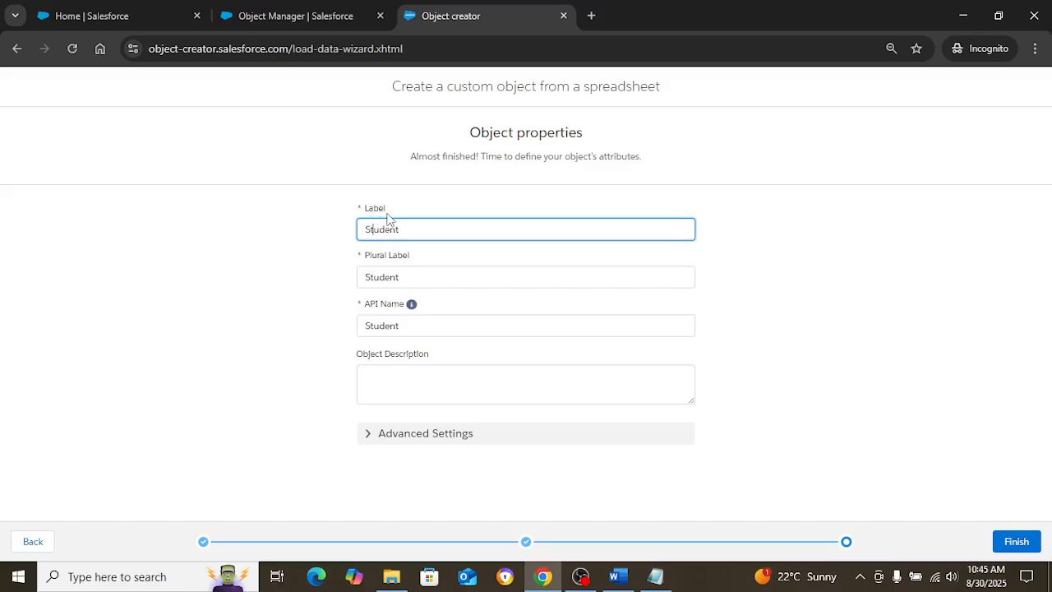
{"action": "left_click", "coordinate": [418, 282]}
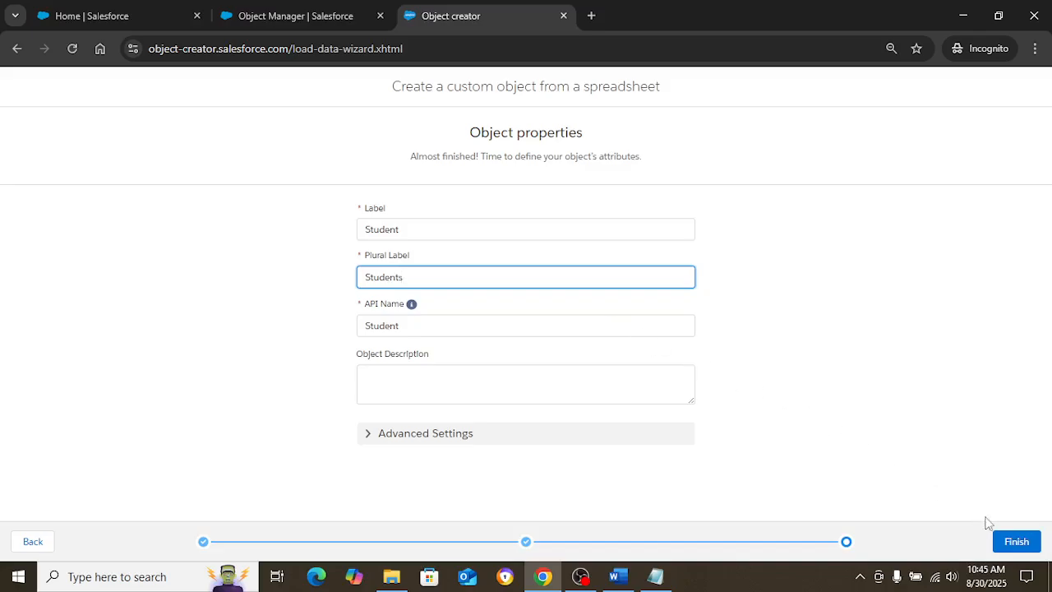
{"action": "left_click", "coordinate": [1016, 541]}
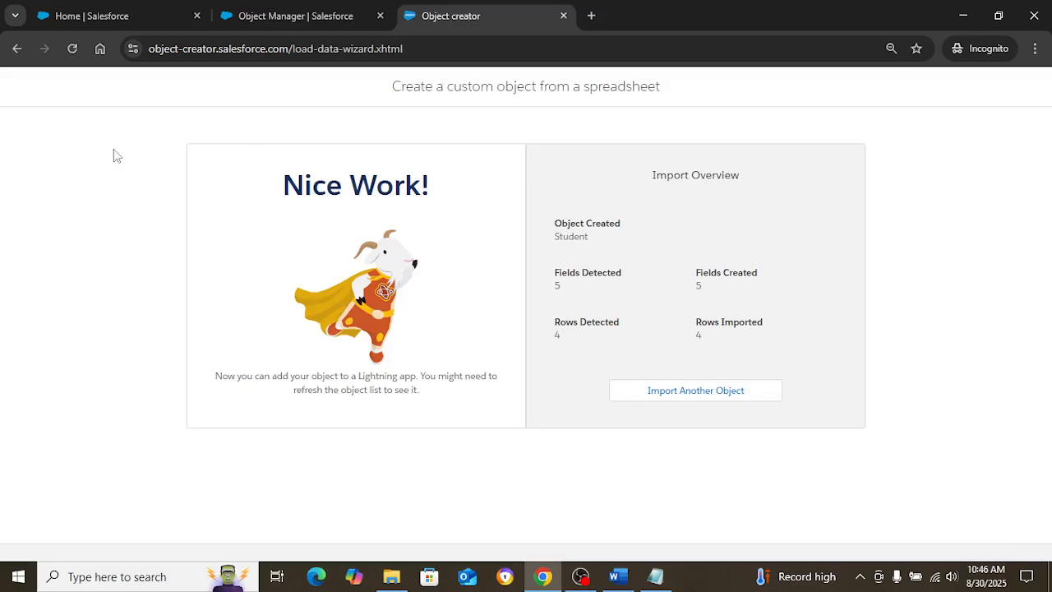
Step: Refresh the Object Manager, search its objects for "stu" and open the Student custom object
{"action": "left_click", "coordinate": [126, 20]}
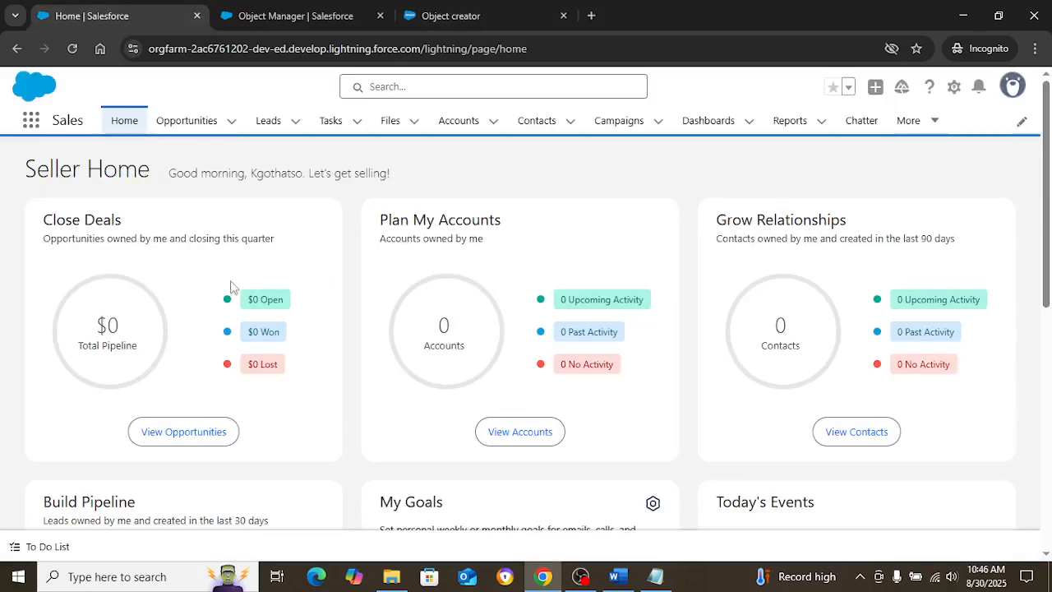
{"action": "left_click", "coordinate": [305, 17]}
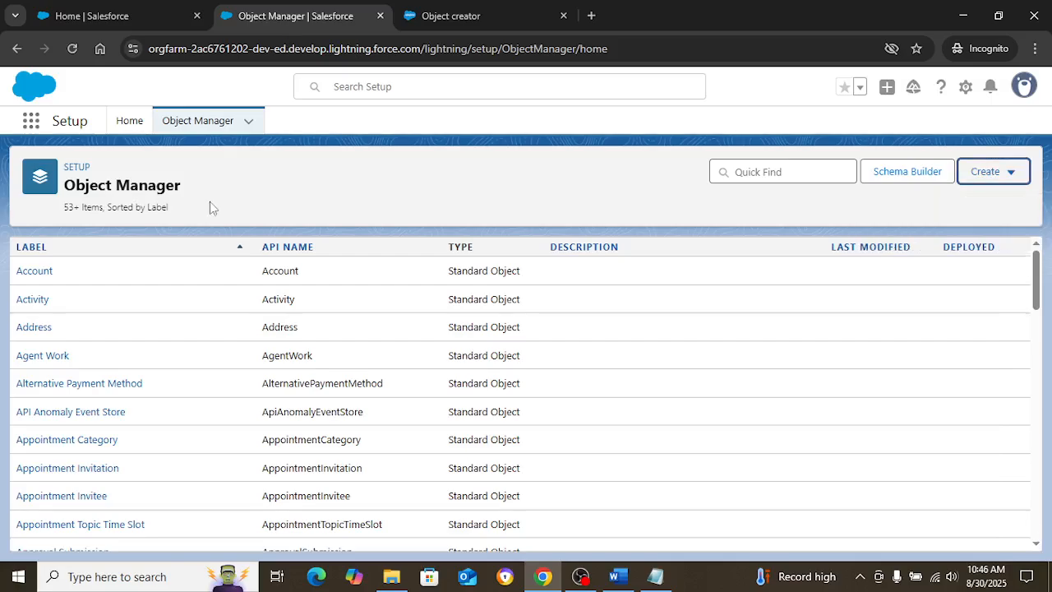
{"action": "left_click", "coordinate": [71, 49]}
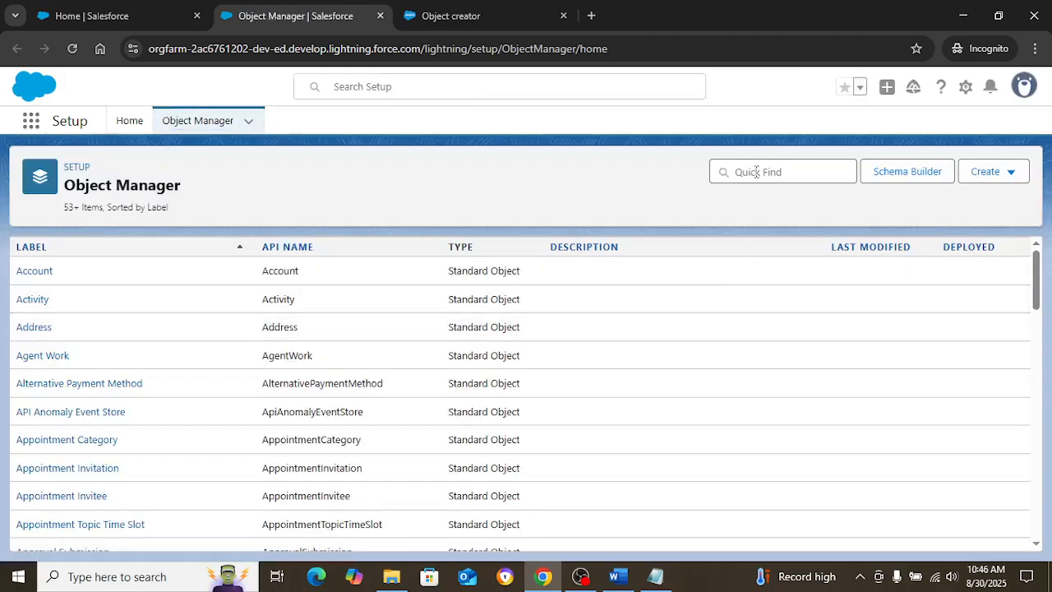
{"action": "left_click", "coordinate": [756, 172]}
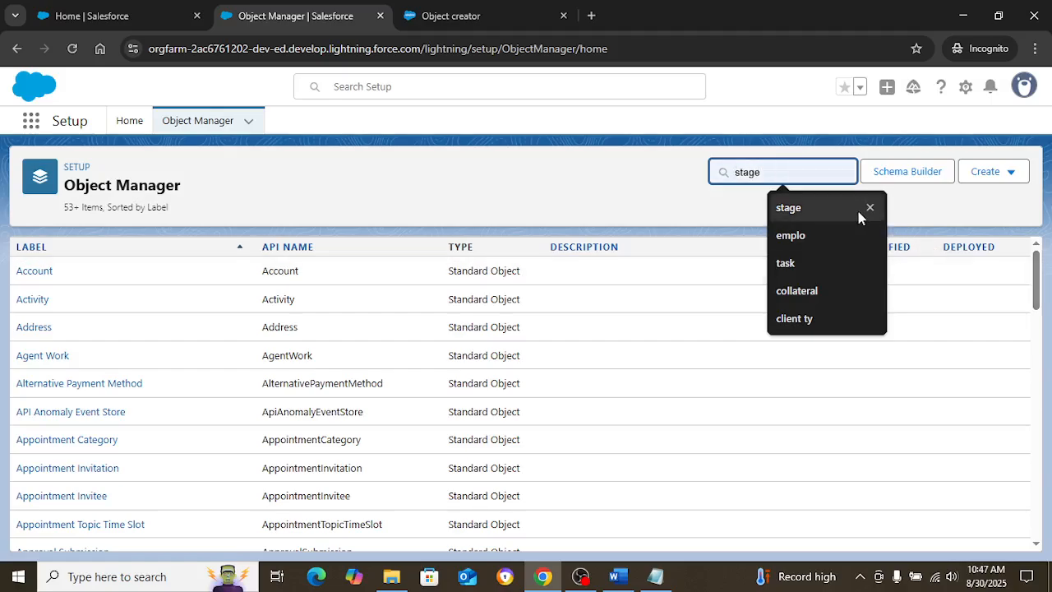
{"action": "type", "text": "stu"}
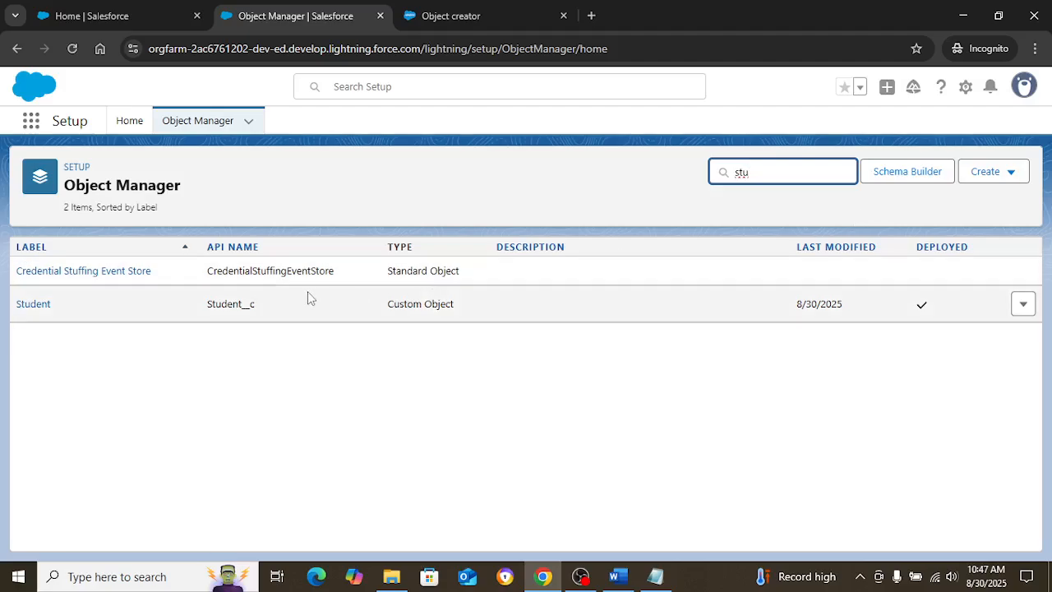
{"action": "left_click", "coordinate": [37, 307]}
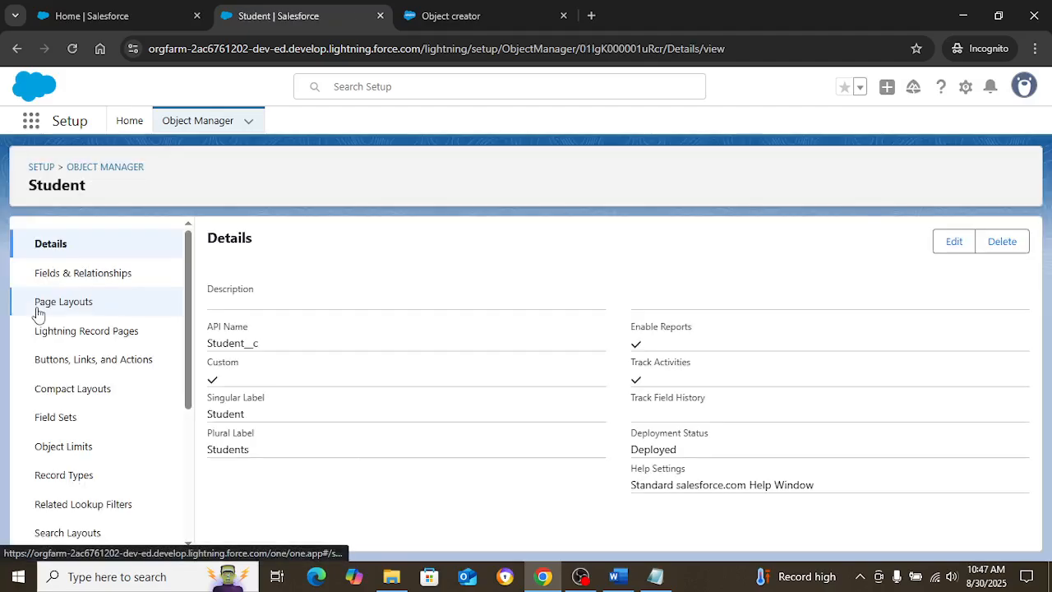
Step: Review the Student object's fields and relationships, checking the field names and data types down to the Student field
{"action": "left_click", "coordinate": [96, 277]}
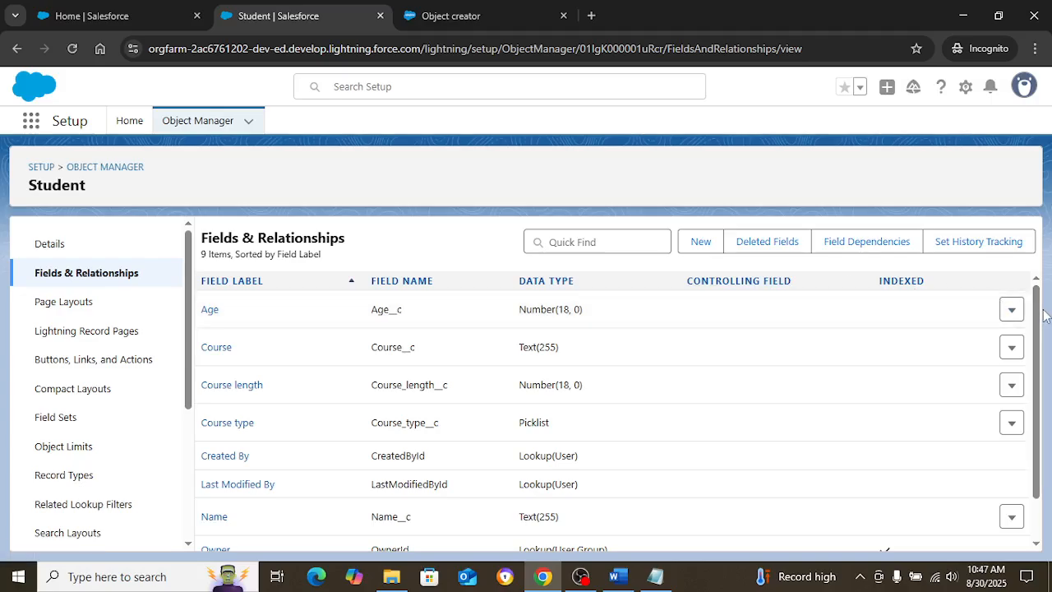
{"action": "left_click_drag", "start_coordinate": [1037, 322], "coordinate": [1025, 368]}
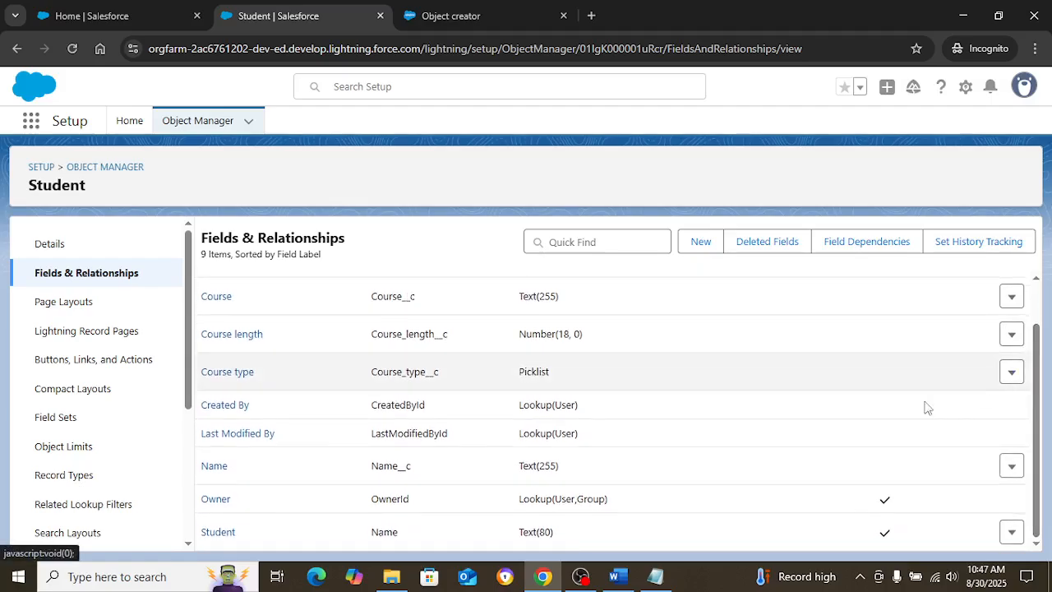
{"action": "double_click", "coordinate": [543, 532]}
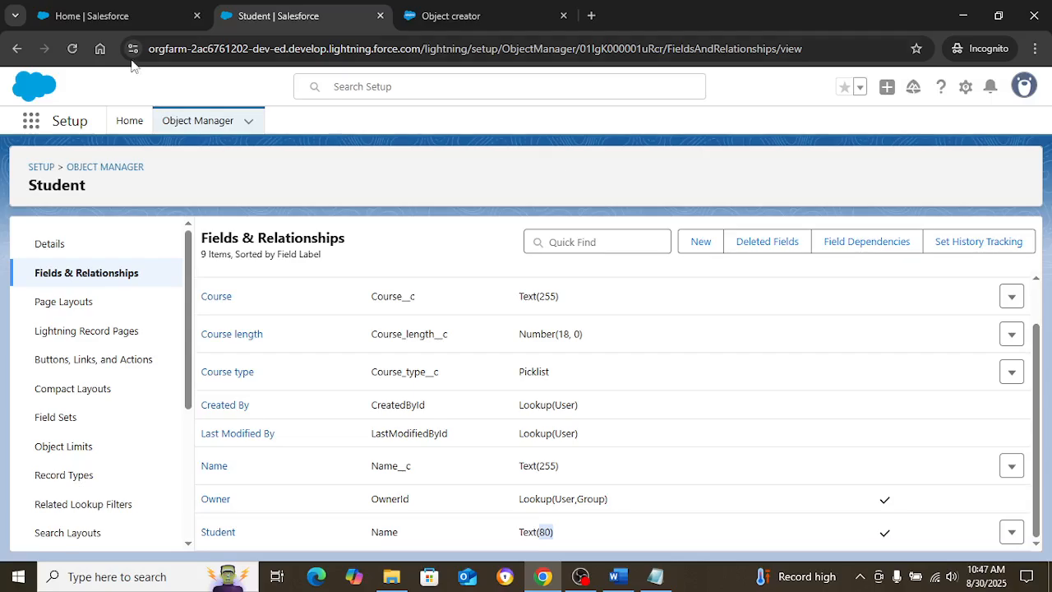
Step: Refresh the Sales home page, open Students through an app search for "stu", and show its All Records list view
{"action": "left_click", "coordinate": [95, 20]}
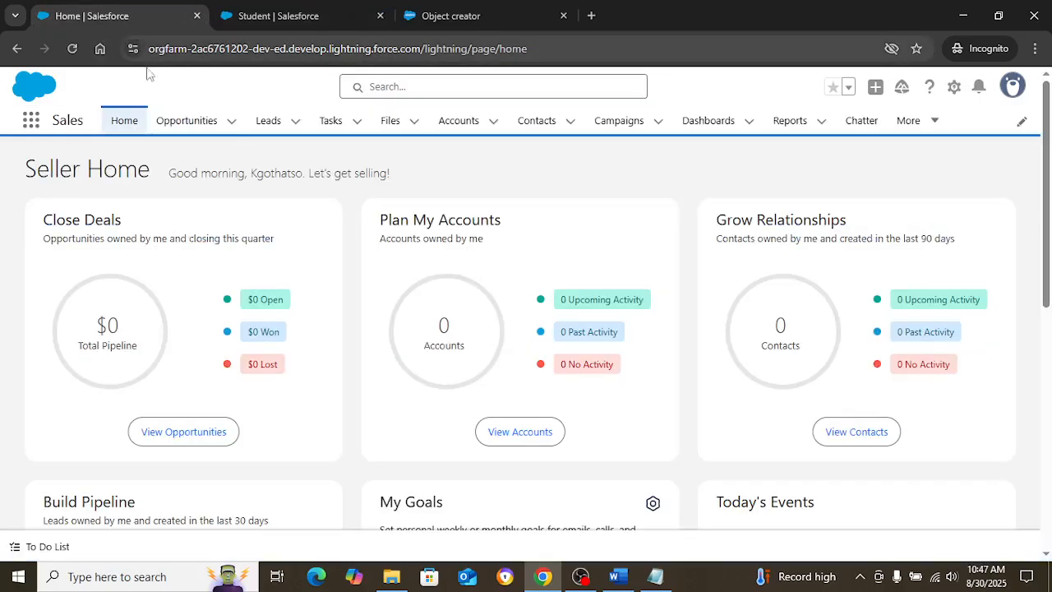
{"action": "left_click", "coordinate": [73, 49]}
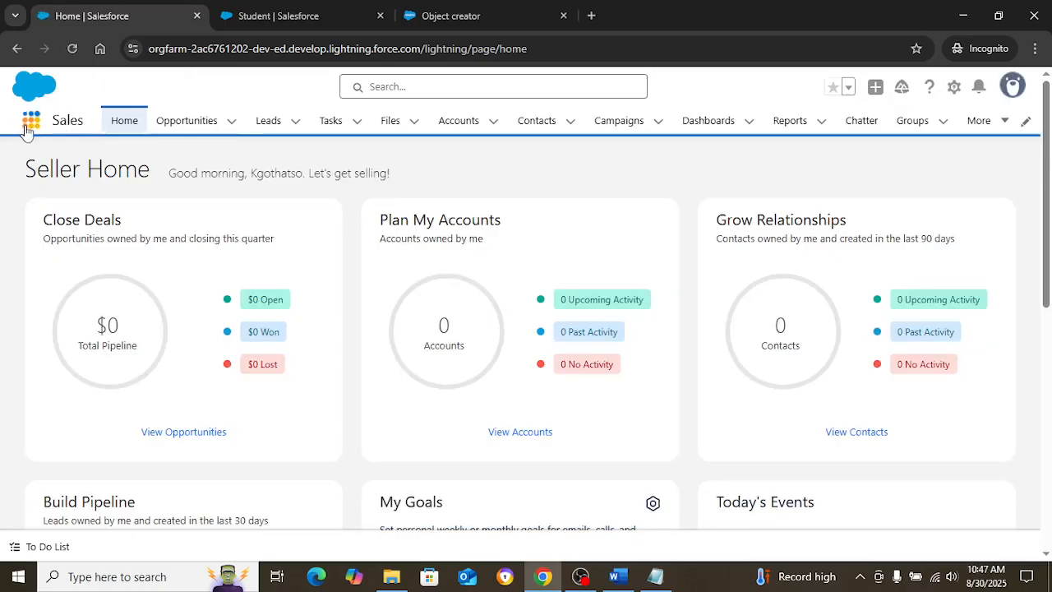
{"action": "left_click", "coordinate": [26, 129]}
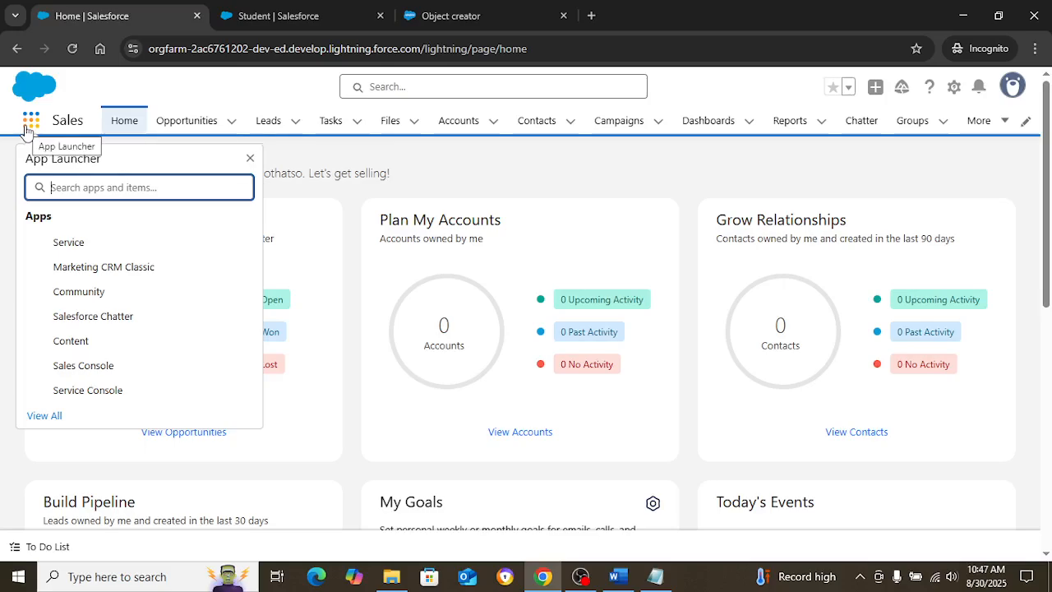
{"action": "type", "text": "stu"}
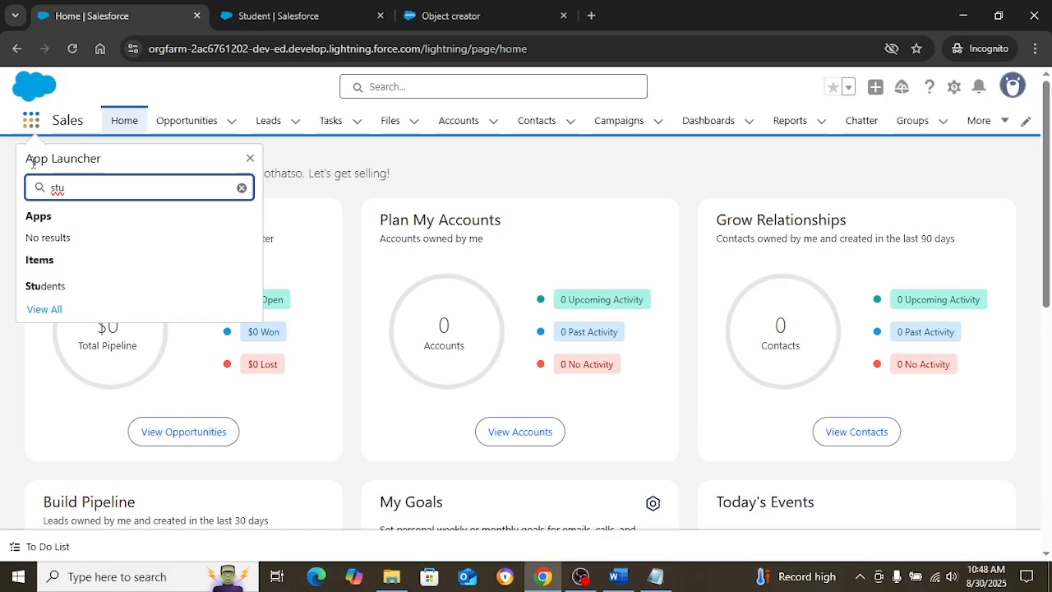
{"action": "left_click", "coordinate": [40, 291]}
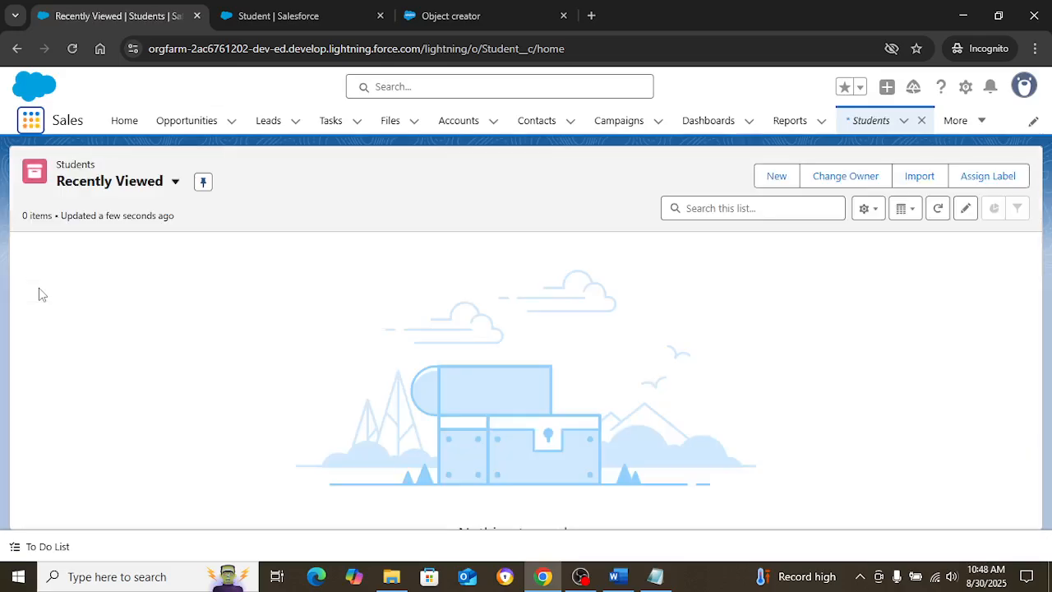
{"action": "left_click", "coordinate": [103, 185]}
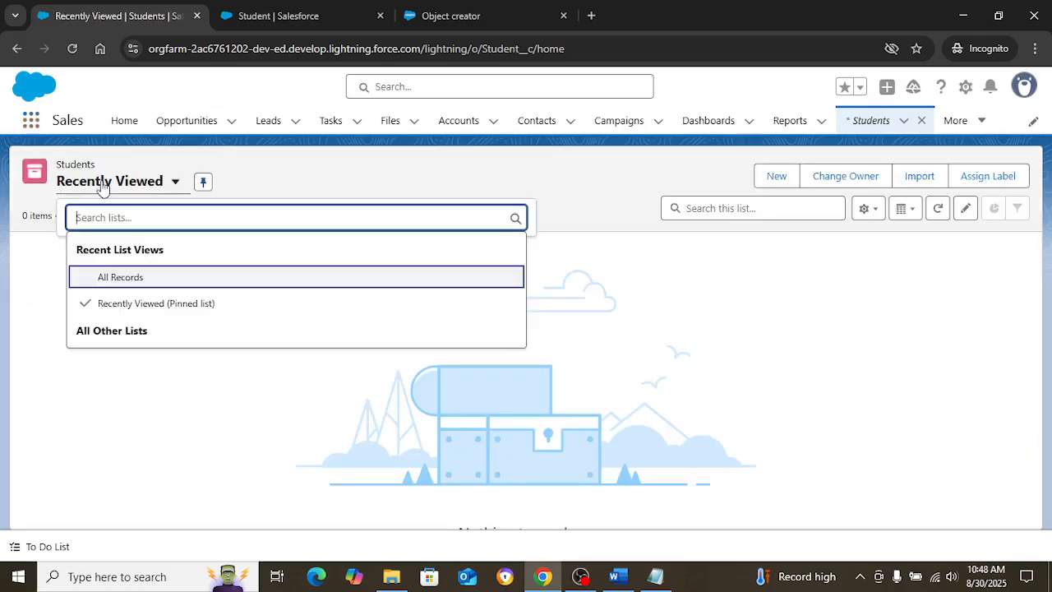
{"action": "left_click", "coordinate": [107, 278]}
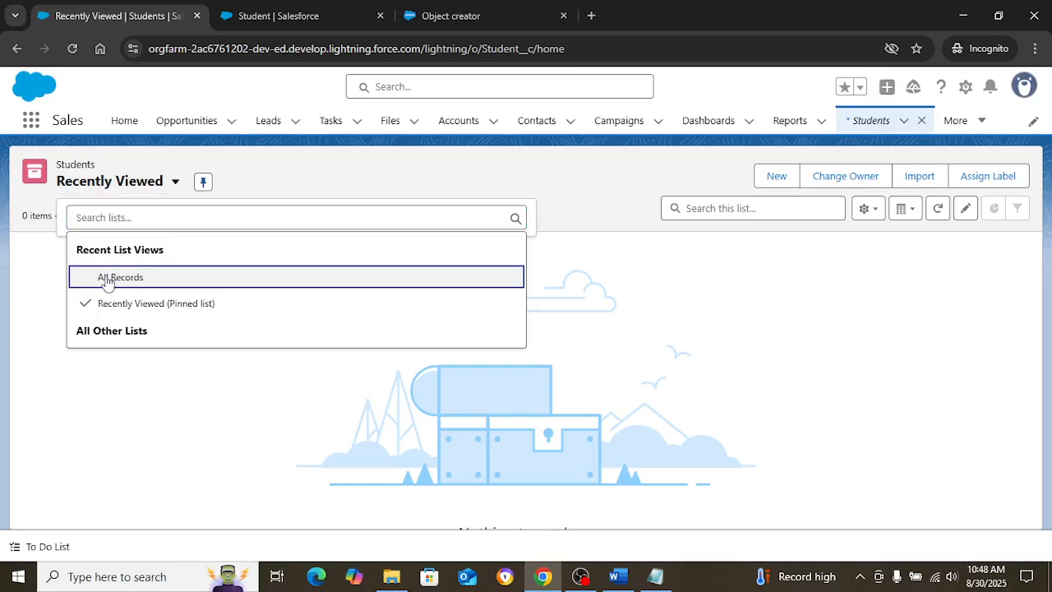